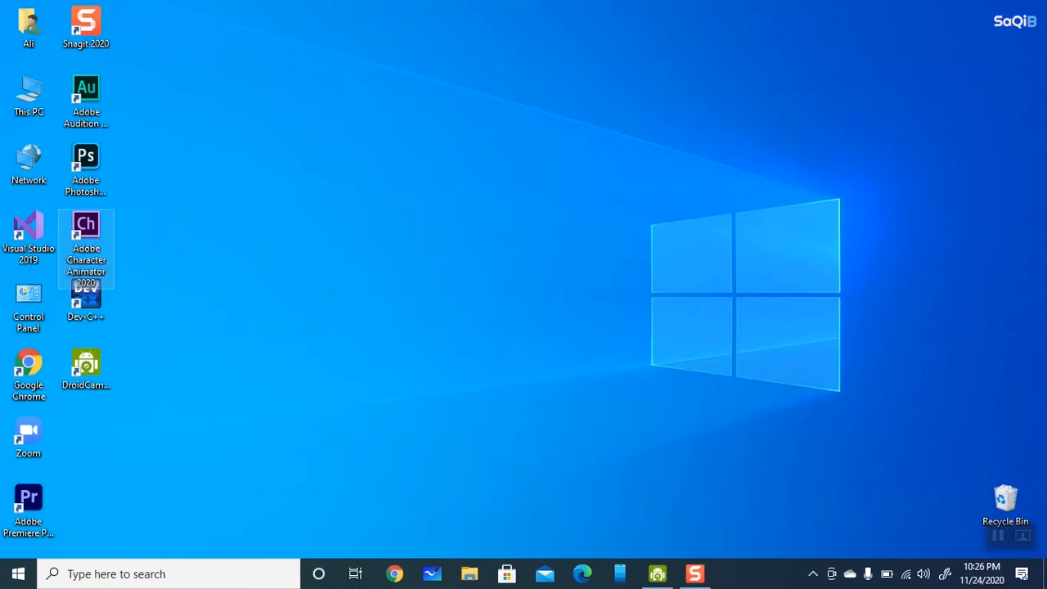
- Launch Adobe Character Animator and open the Chad (Photoshop) puppet from the example puppets
double_click(86, 237)
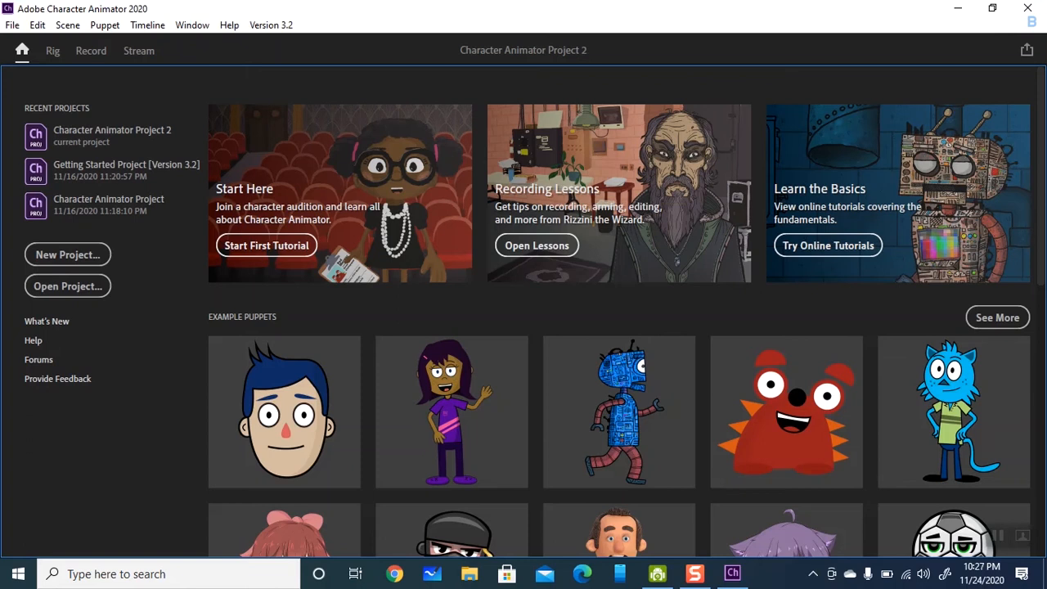
scroll(535, 311, "down", 5)
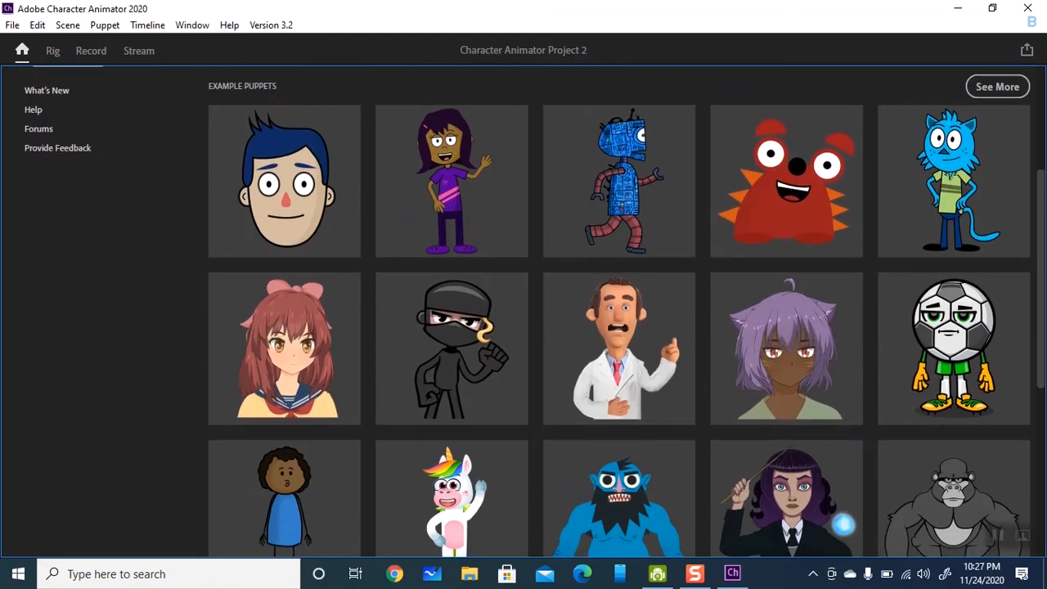
scroll(626, 312, "down", 3)
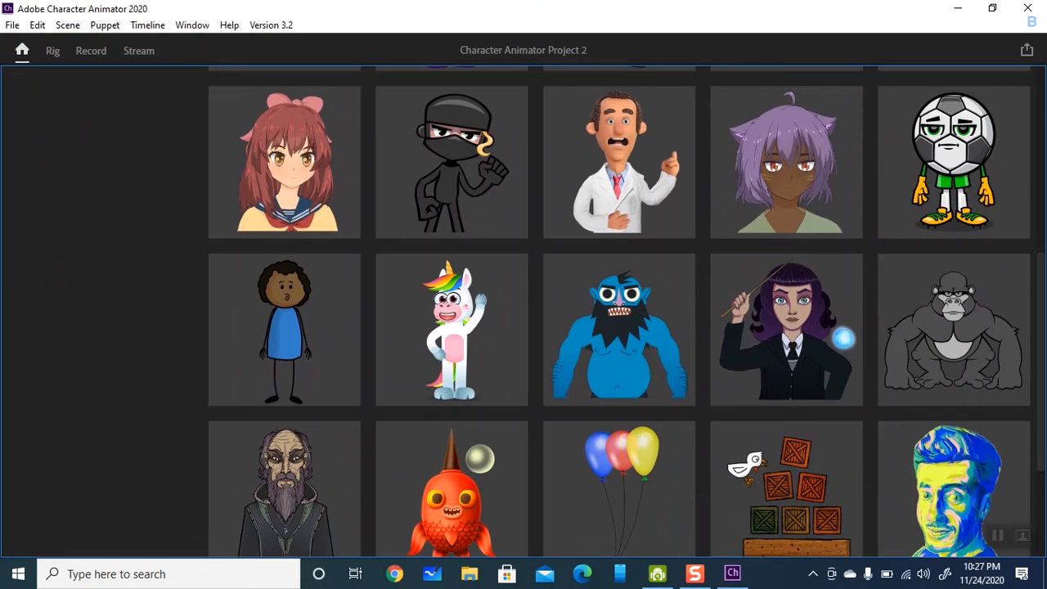
scroll(626, 312, "up", 3)
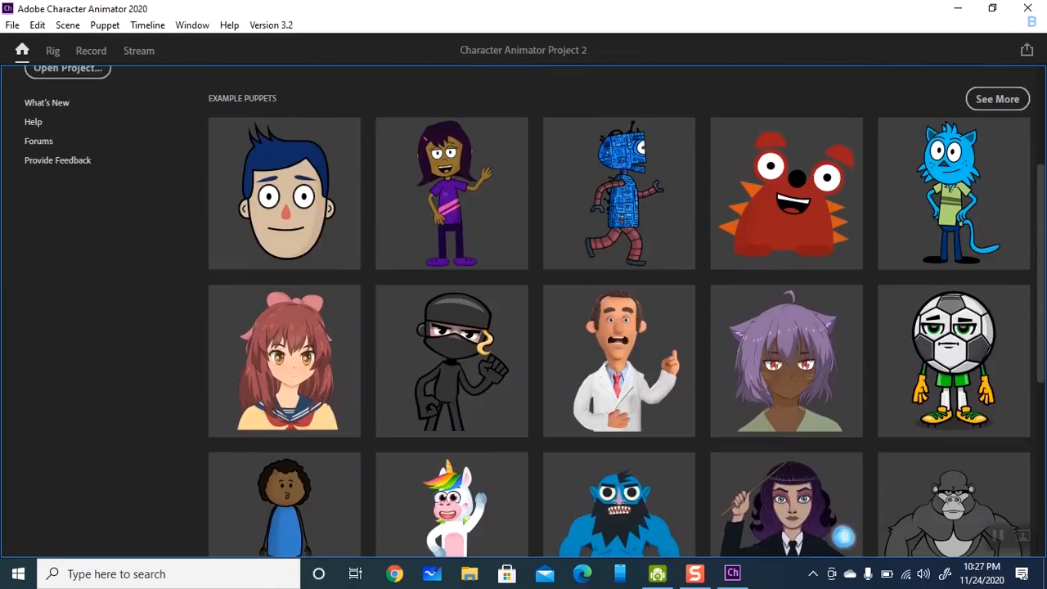
scroll(626, 312, "up", 1)
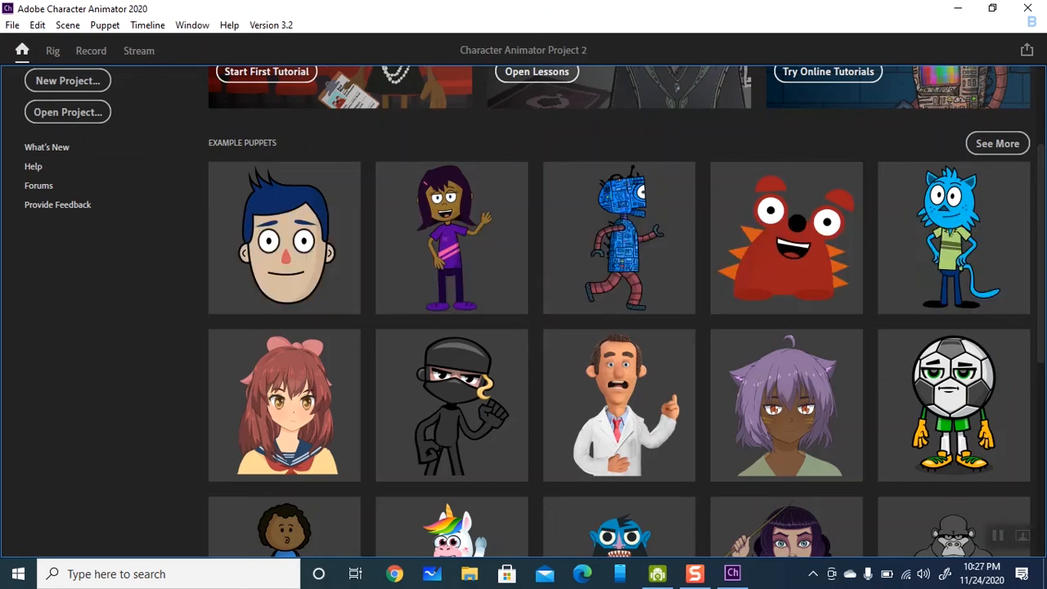
scroll(1038, 245, "up", 1)
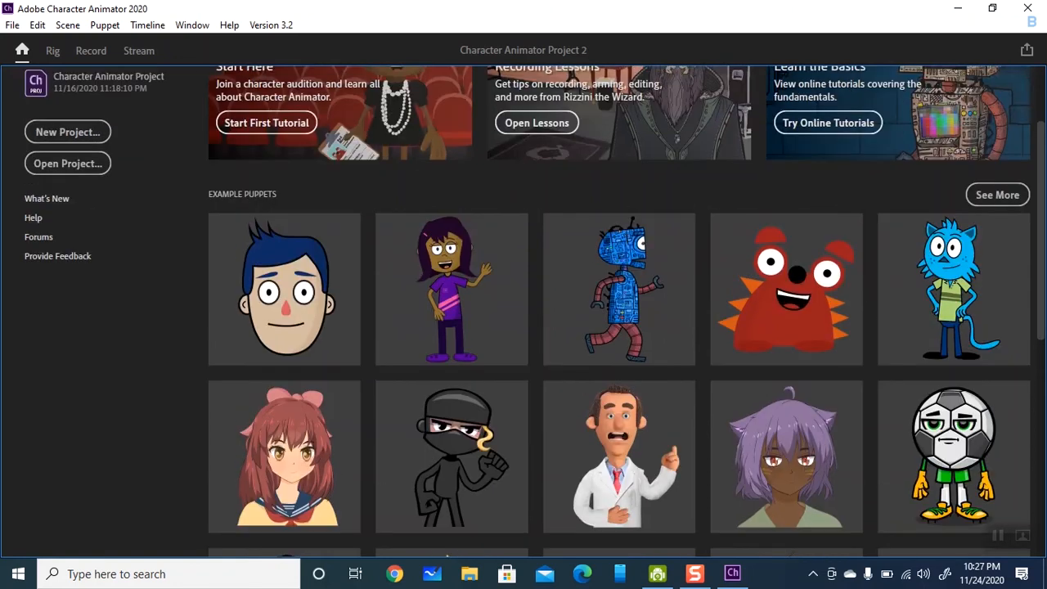
scroll(451, 368, "up", 2)
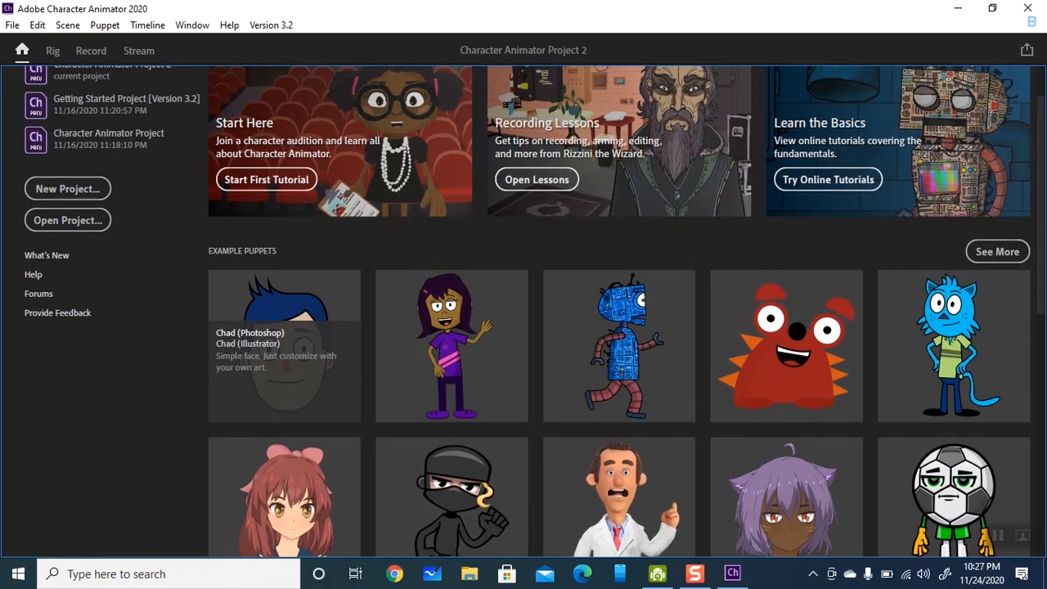
left_click(250, 333)
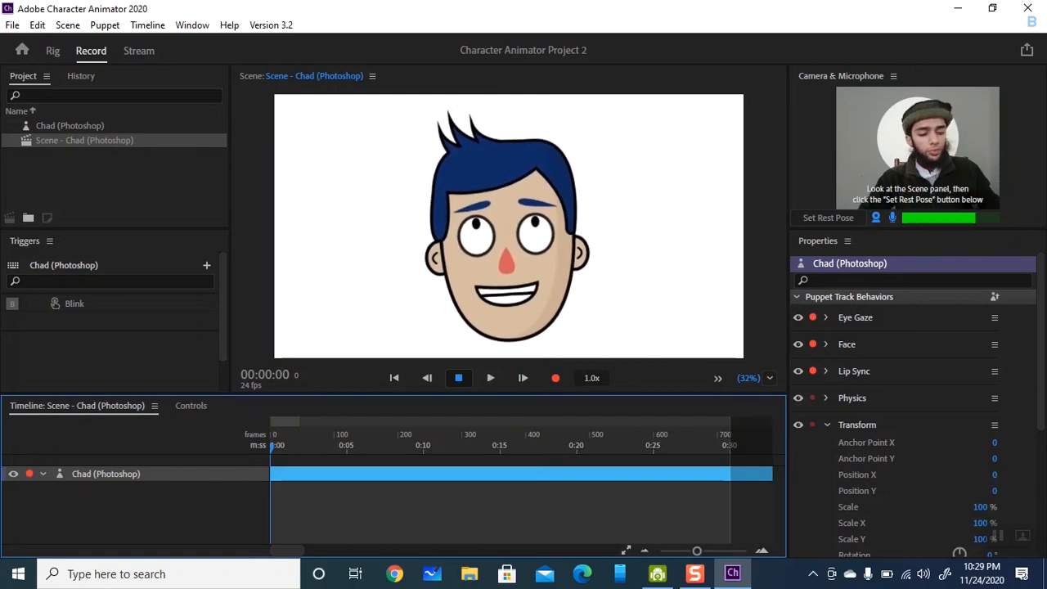
- Review the Camera & Microphone options and set the rest pose for face tracking
left_click(893, 76)
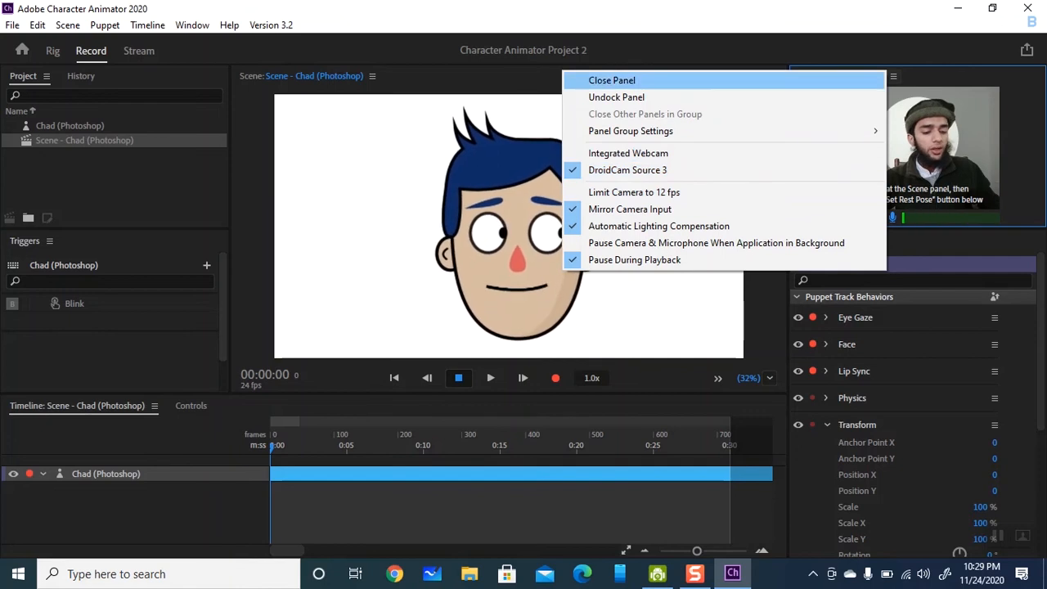
key("Escape")
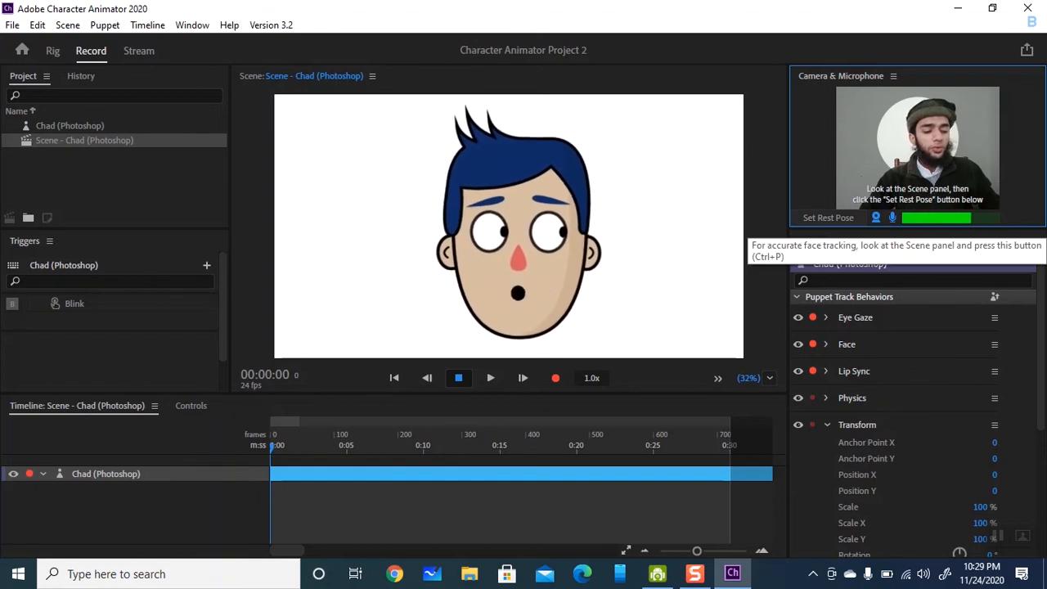
key("ctrl+p")
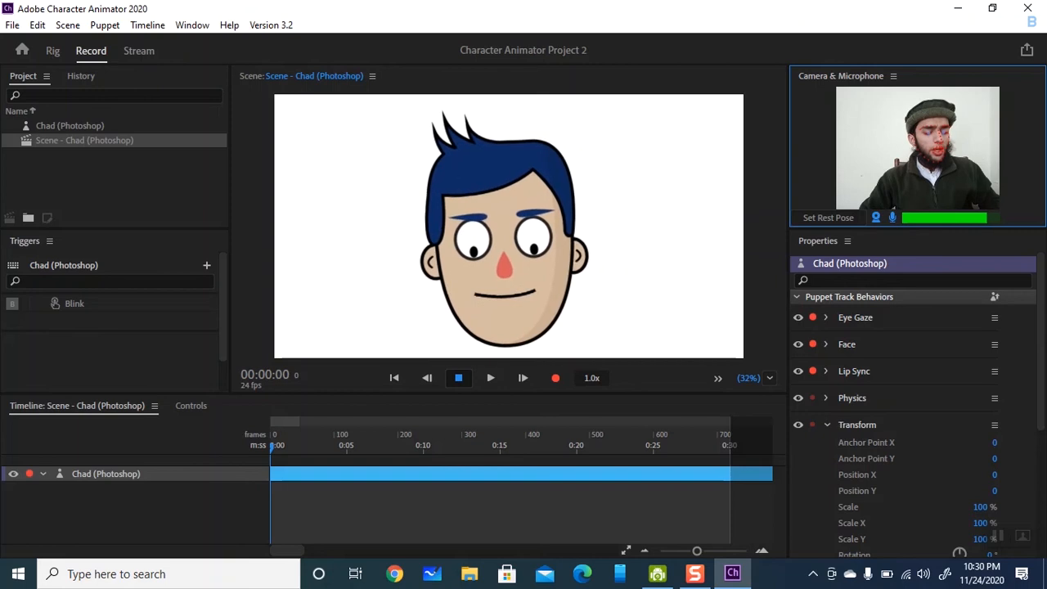
- Turn the microphone input off and back on, and toggle the camera input to try their effect on the puppet
left_click(892, 217)
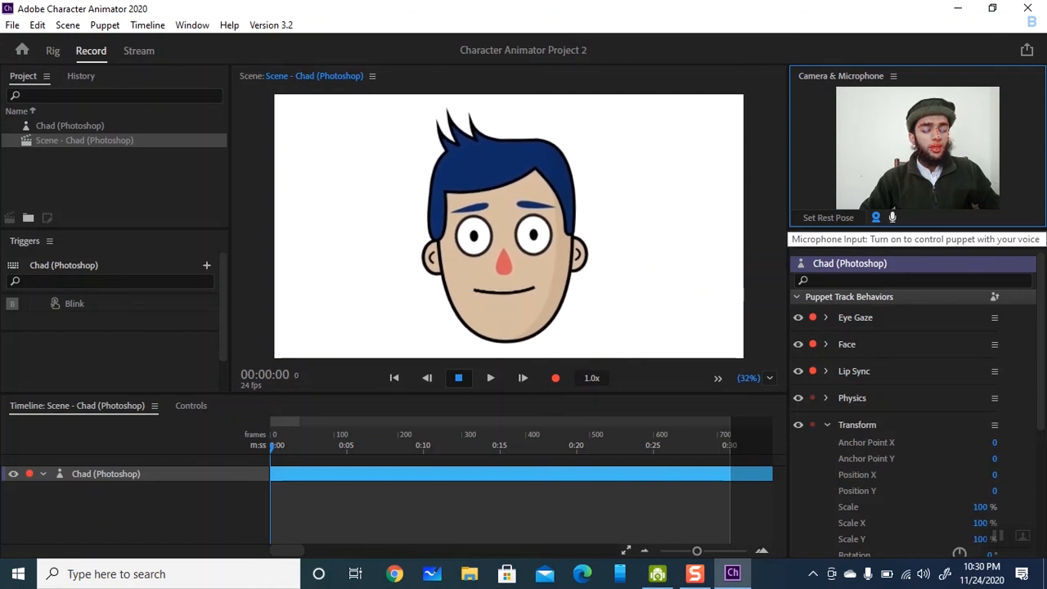
left_click(892, 216)
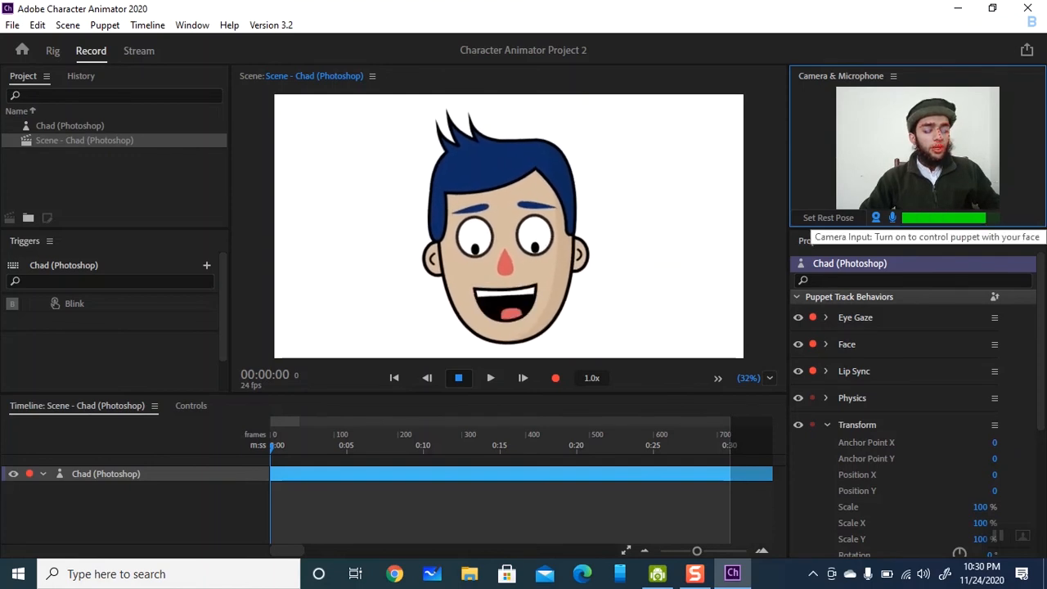
left_click(875, 218)
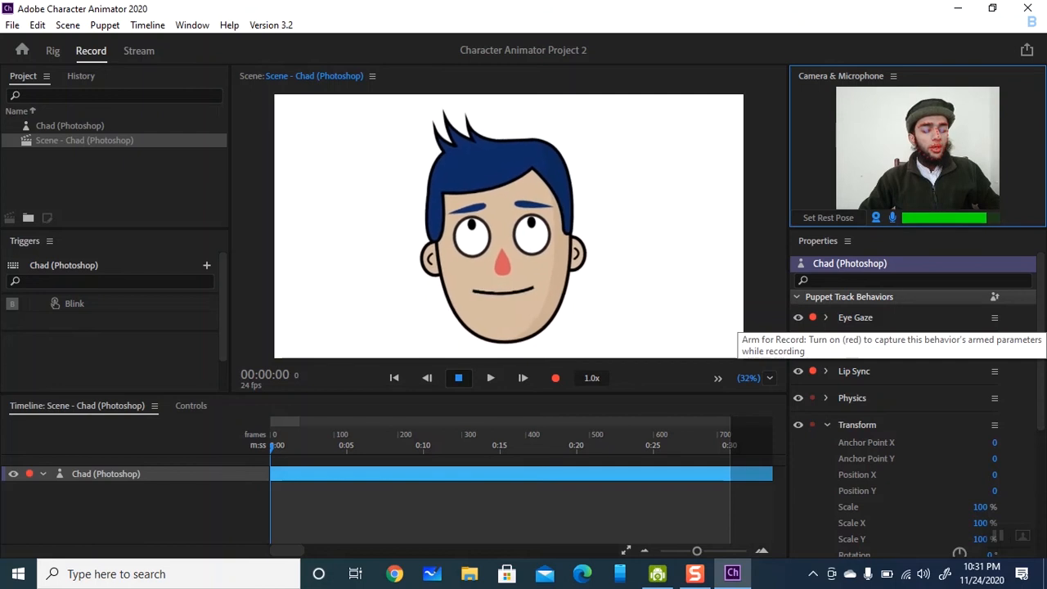
- Disarm the Eye Gaze, Face and Lip Sync behaviors for recording, and re-arm all three
left_click(812, 317)
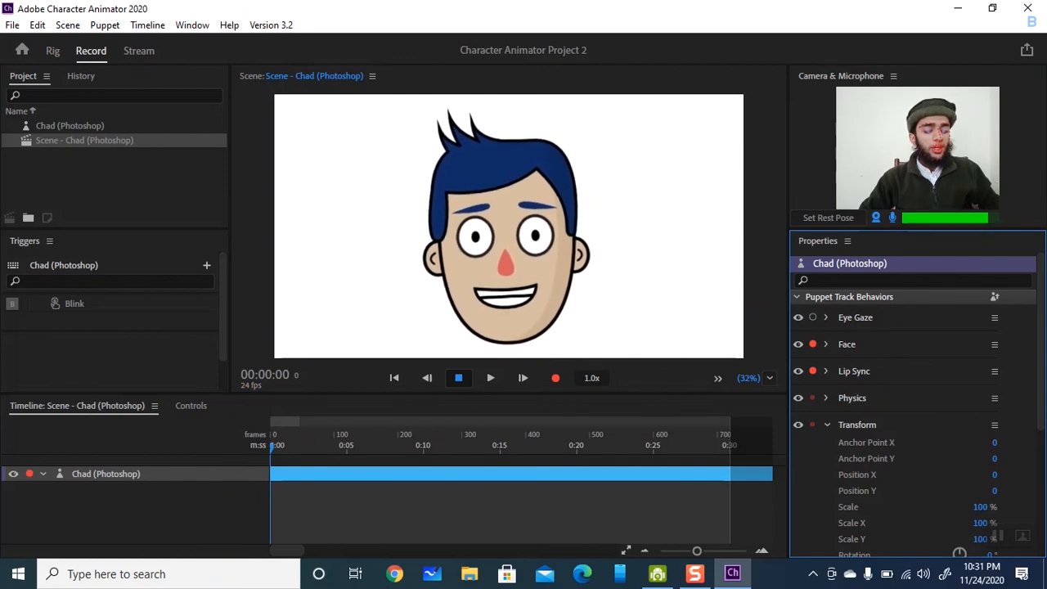
left_click(812, 343)
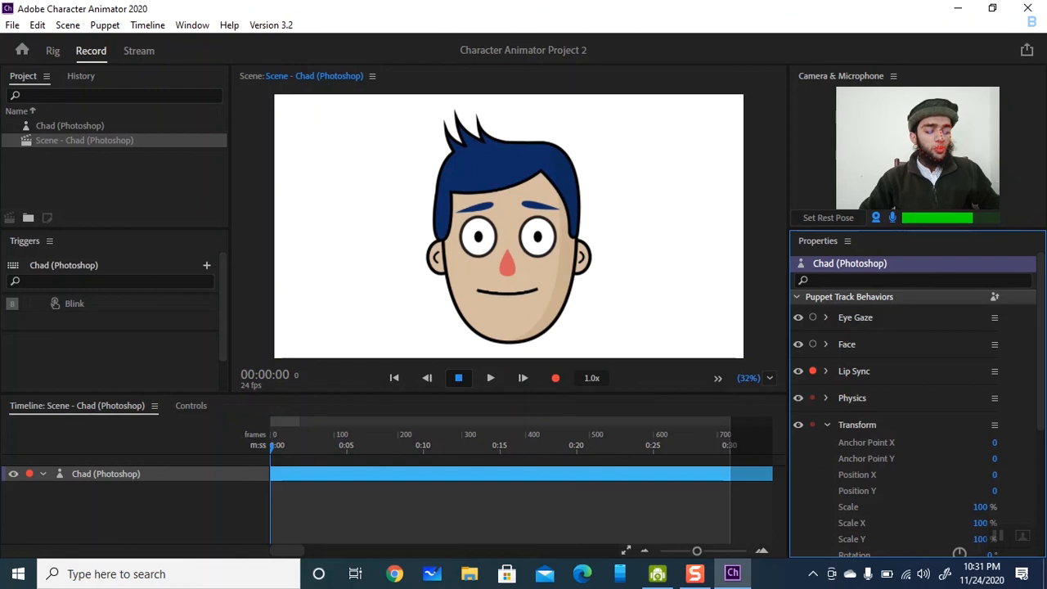
left_click(812, 370)
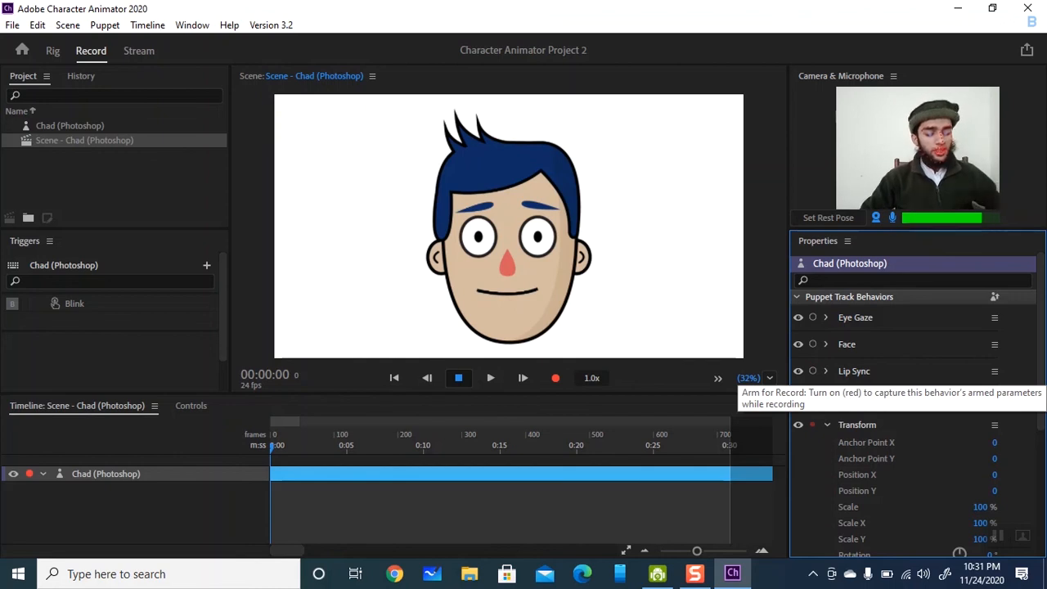
left_click(812, 370)
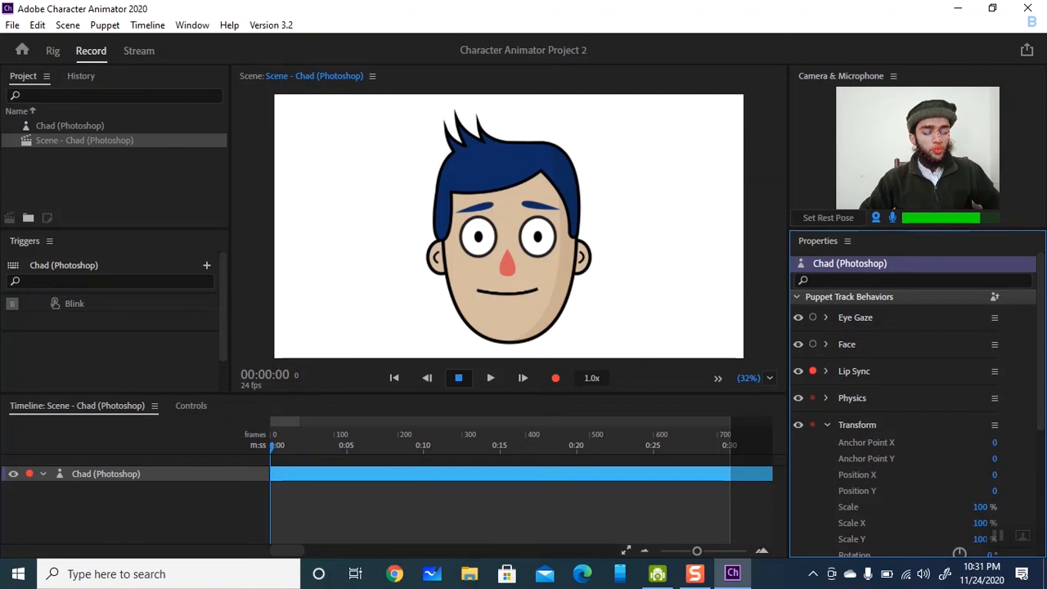
left_click(812, 343)
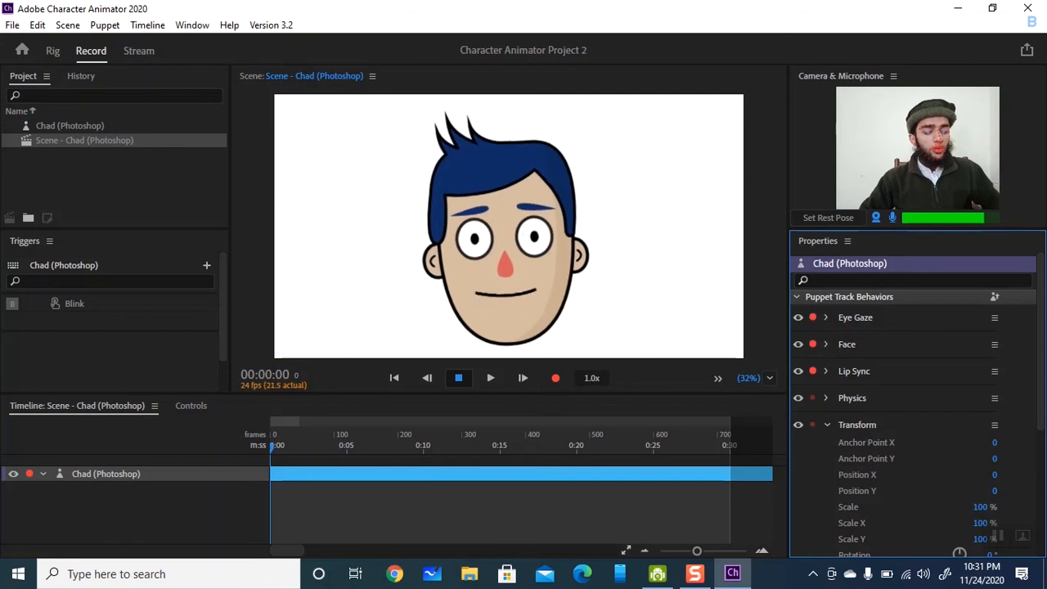
left_click(812, 318)
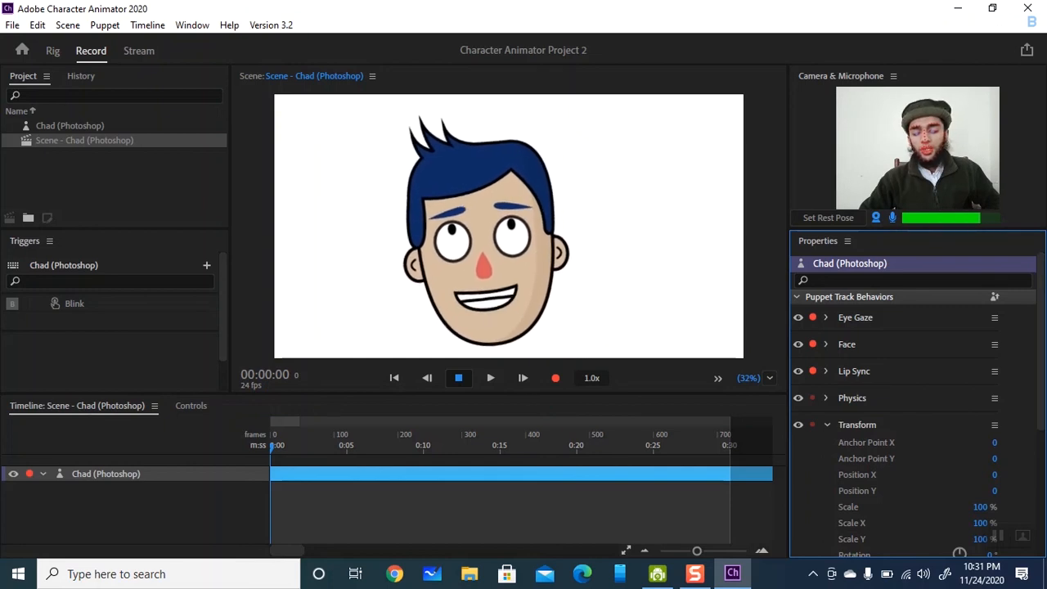
- Switch to the Rig workspace and examine Chad's Mouth group, selecting its Neutral layer
left_click(53, 51)
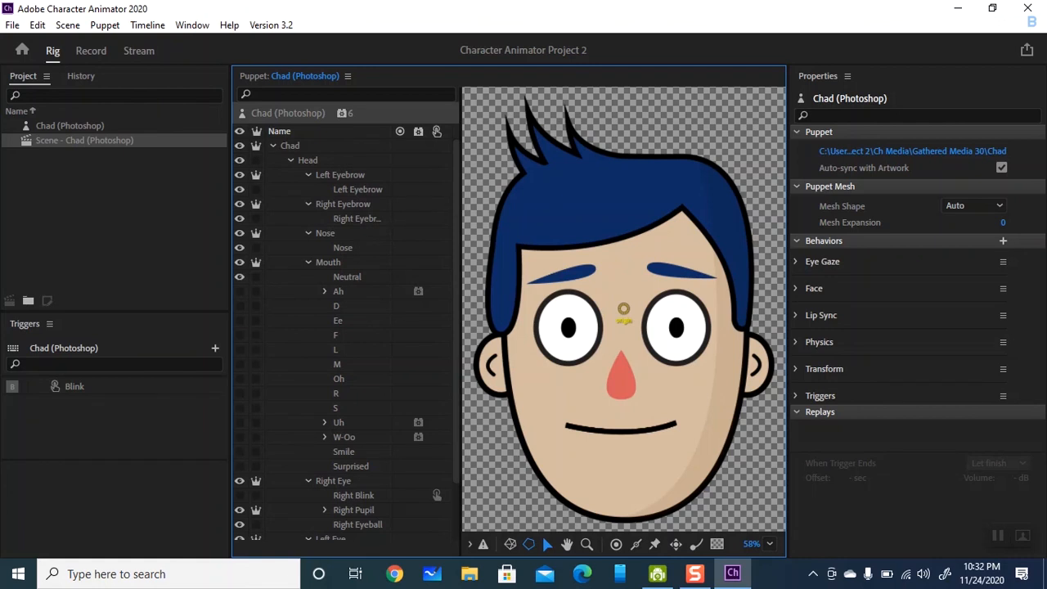
left_click(307, 261)
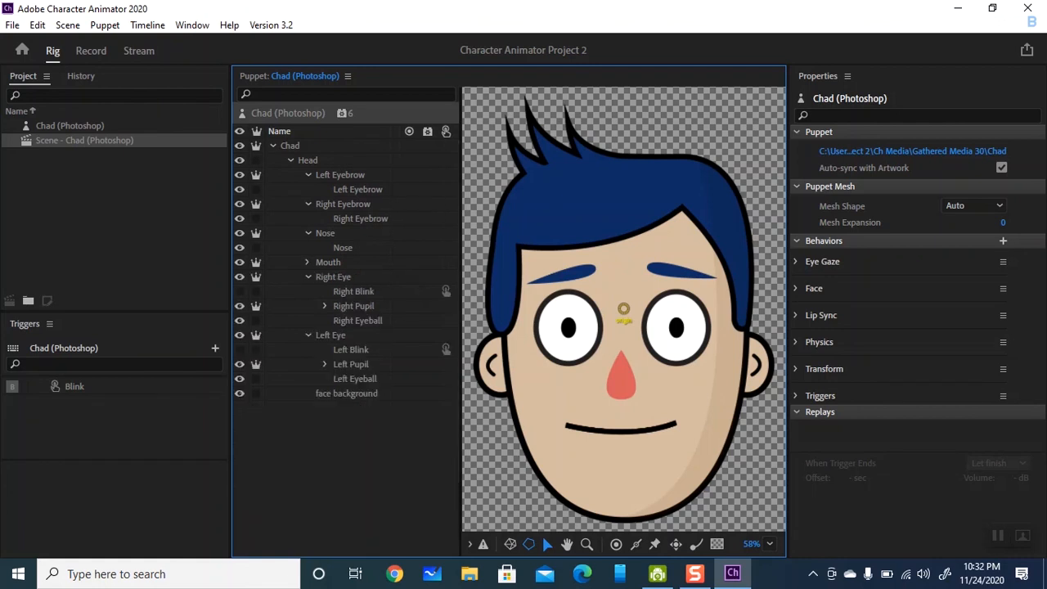
left_click(307, 262)
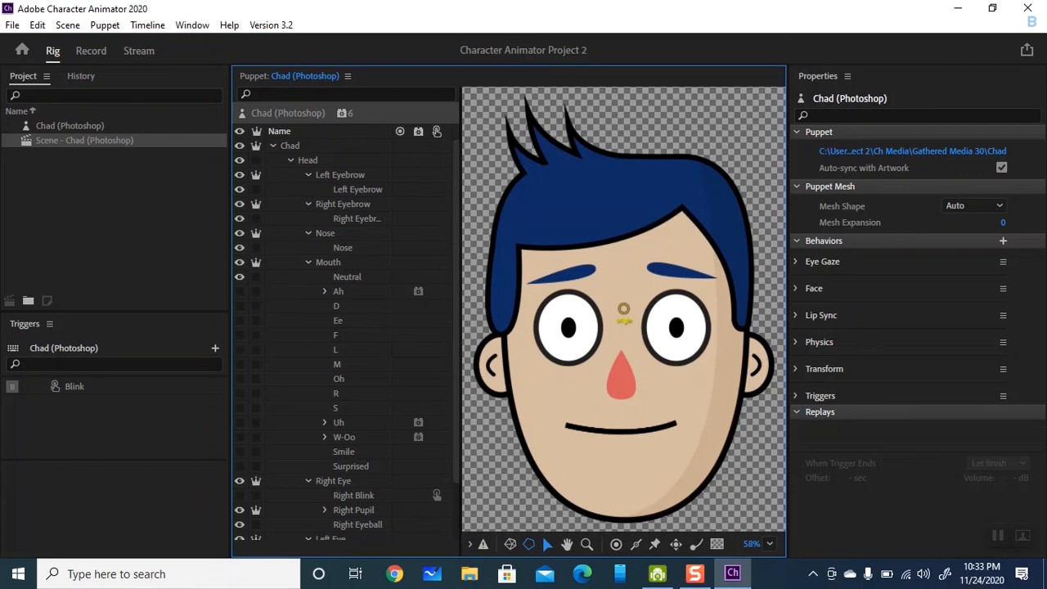
left_click(347, 277)
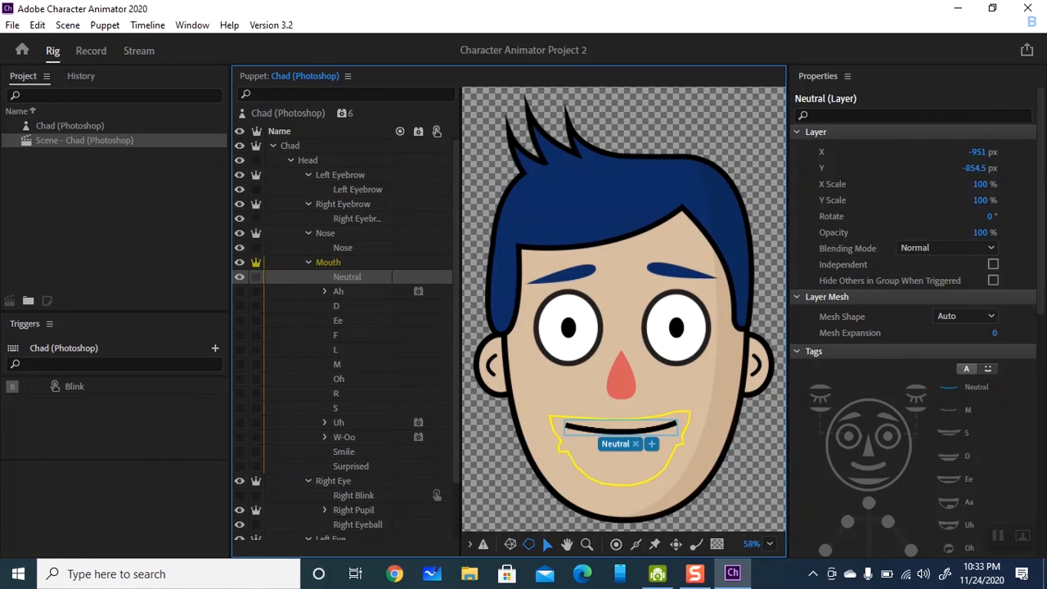
- Open the Chad puppet's artwork in Photoshop and draw a rectangle about 580 × 822 px over the face, directly above the face background layer
left_click(69, 125)
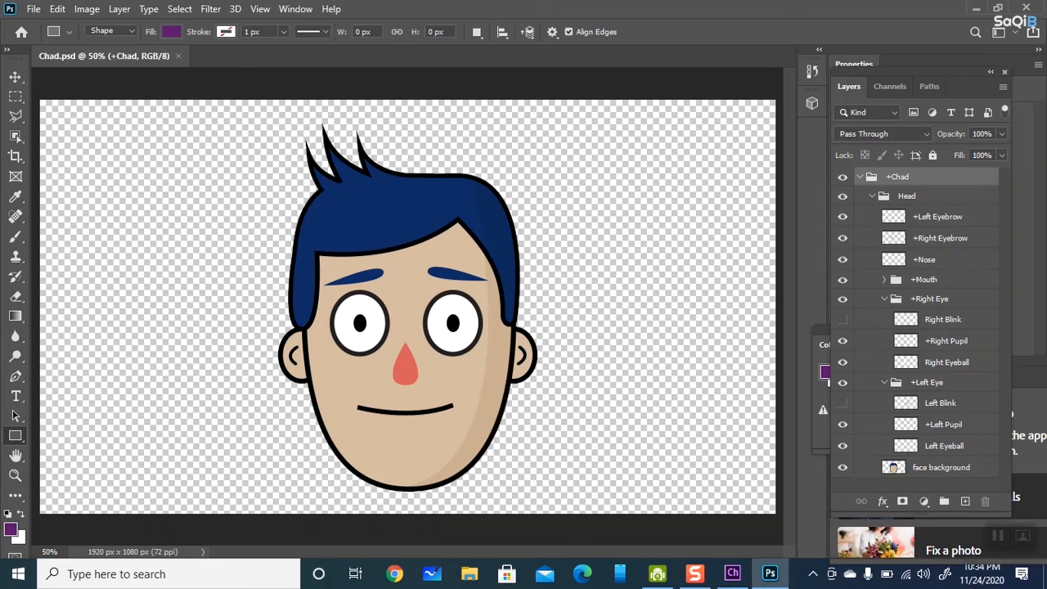
left_click(941, 467)
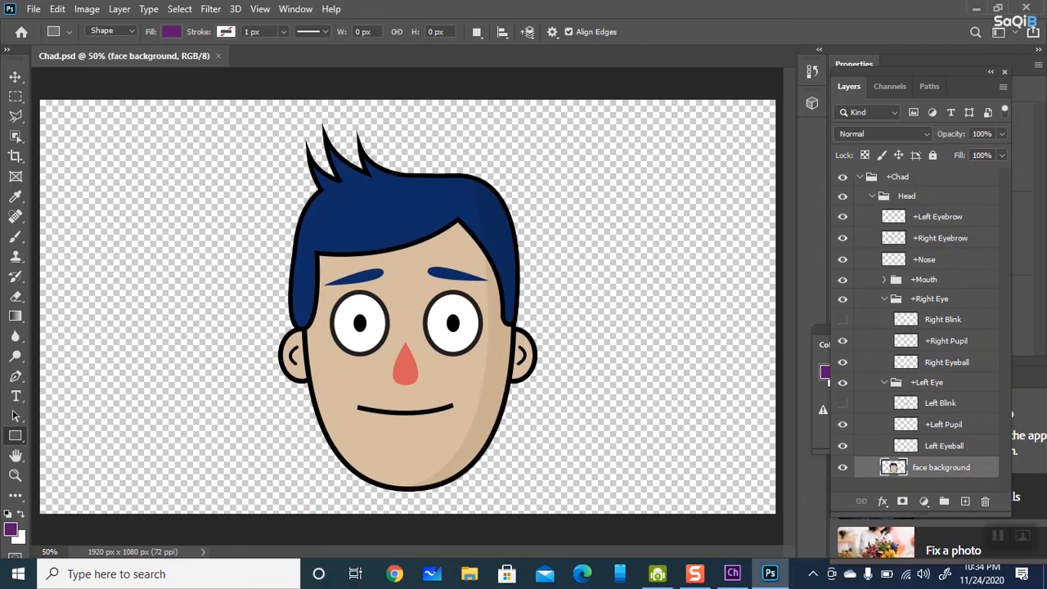
left_click(414, 120)
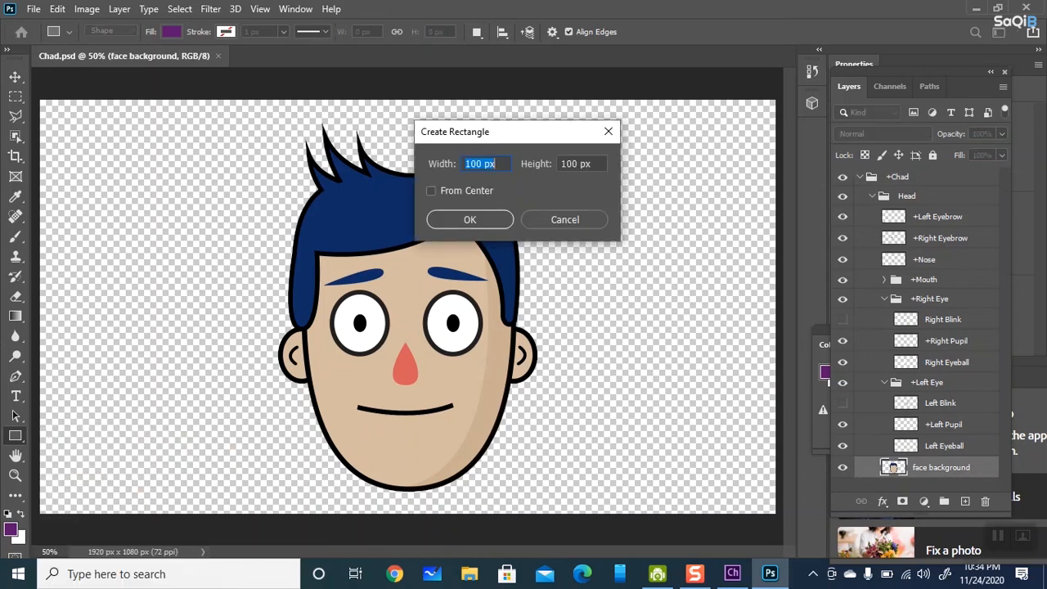
key("Escape")
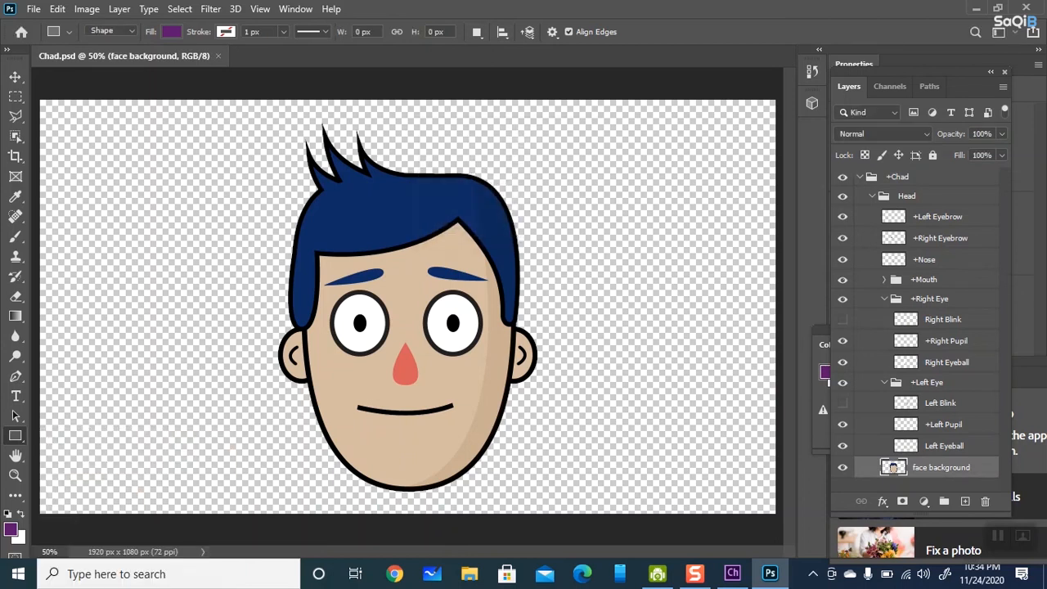
left_click_drag(294, 169, 517, 484)
- Fill the rectangle with the yellow from the recently used colors
left_click(171, 31)
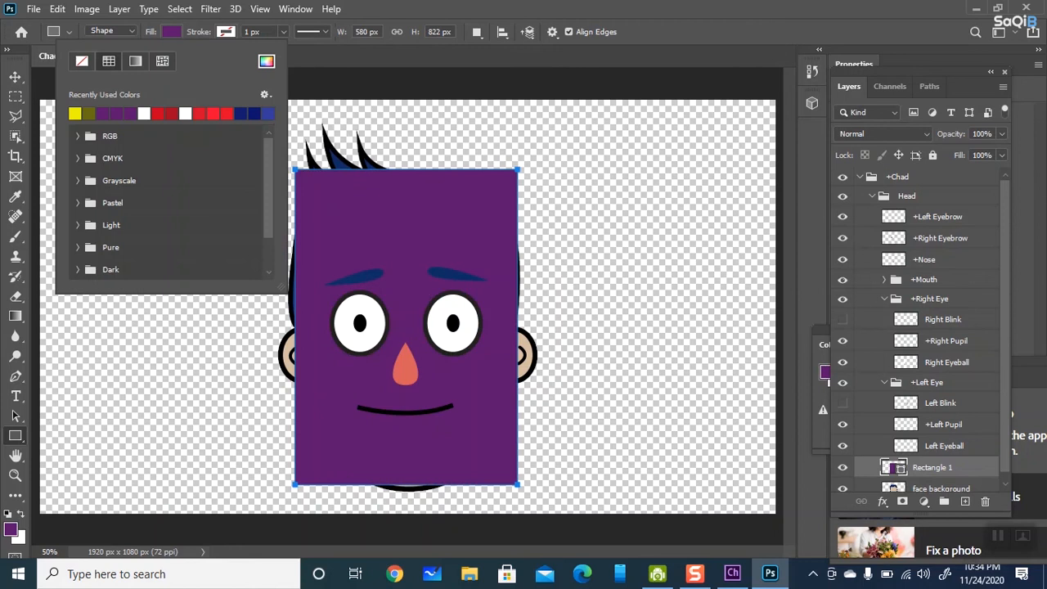
left_click(75, 112)
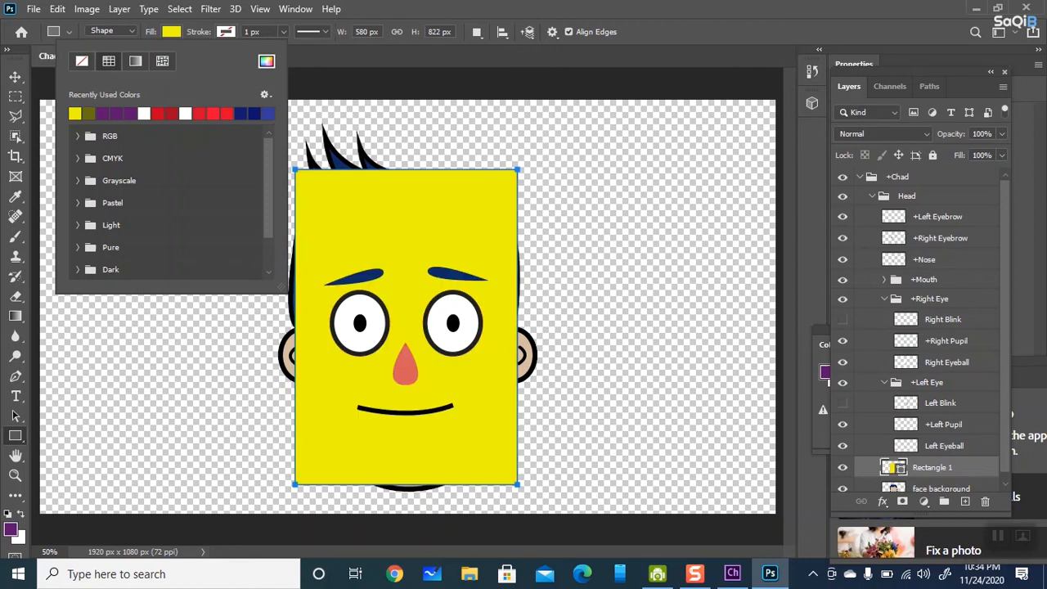
key("Return")
- Delete the original face background layer and rename the rectangle layer as face background
scroll(924, 329, "down", 1)
left_click(940, 481)
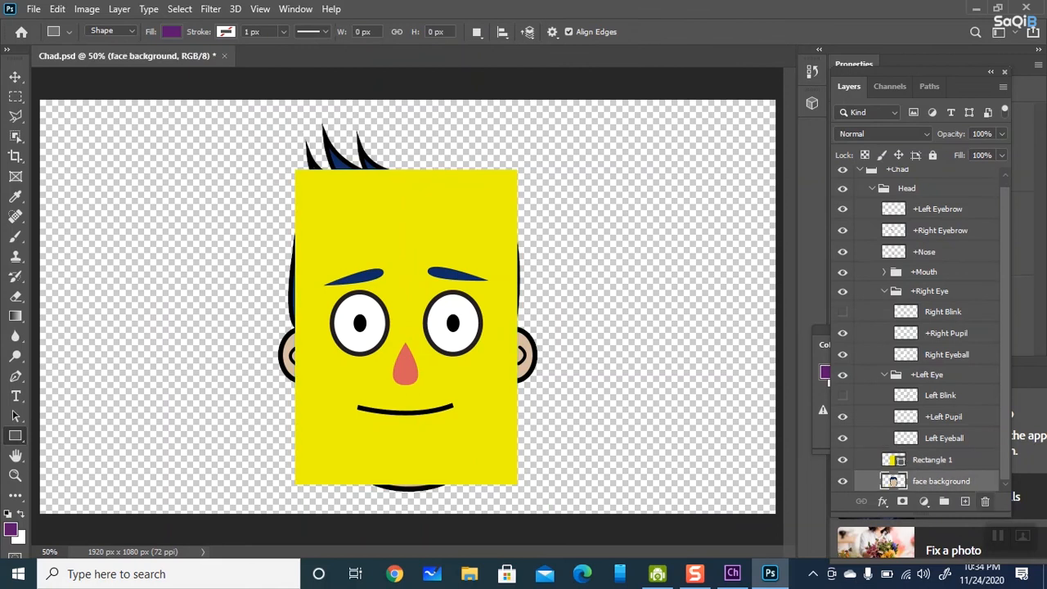
left_click(984, 501)
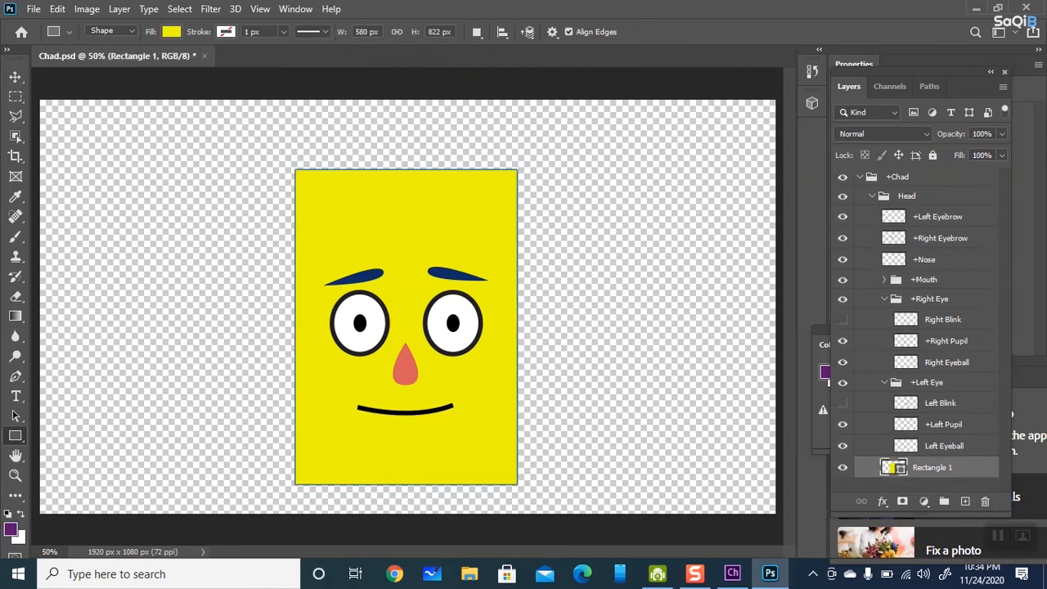
double_click(932, 466)
type("face background")
key("Return")
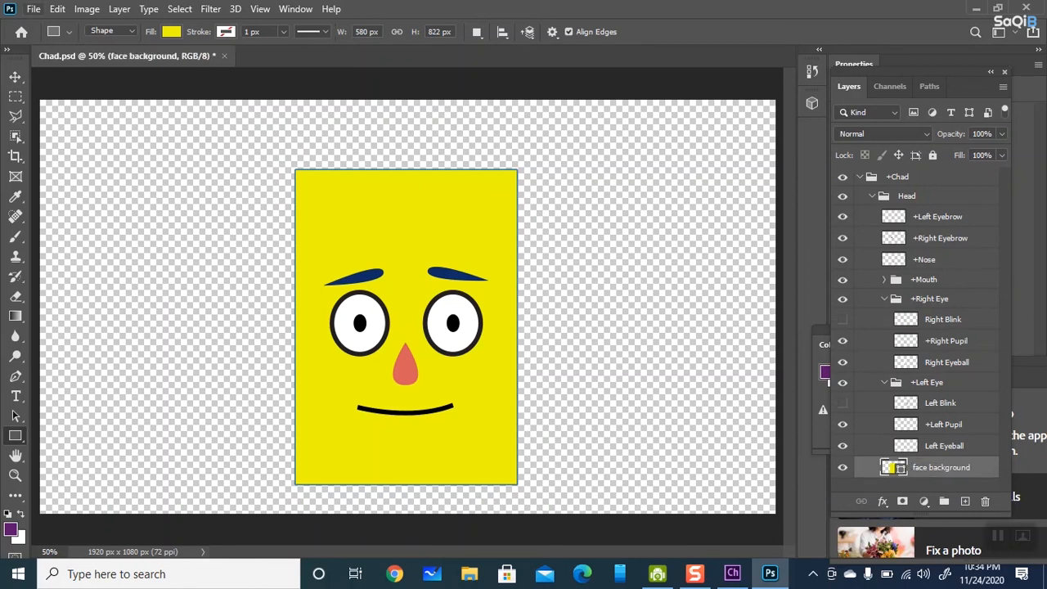
- Save the Chad artwork, return to Character Animator and switch to the Record workspace
left_click(34, 8)
left_click(82, 179)
left_click(975, 8)
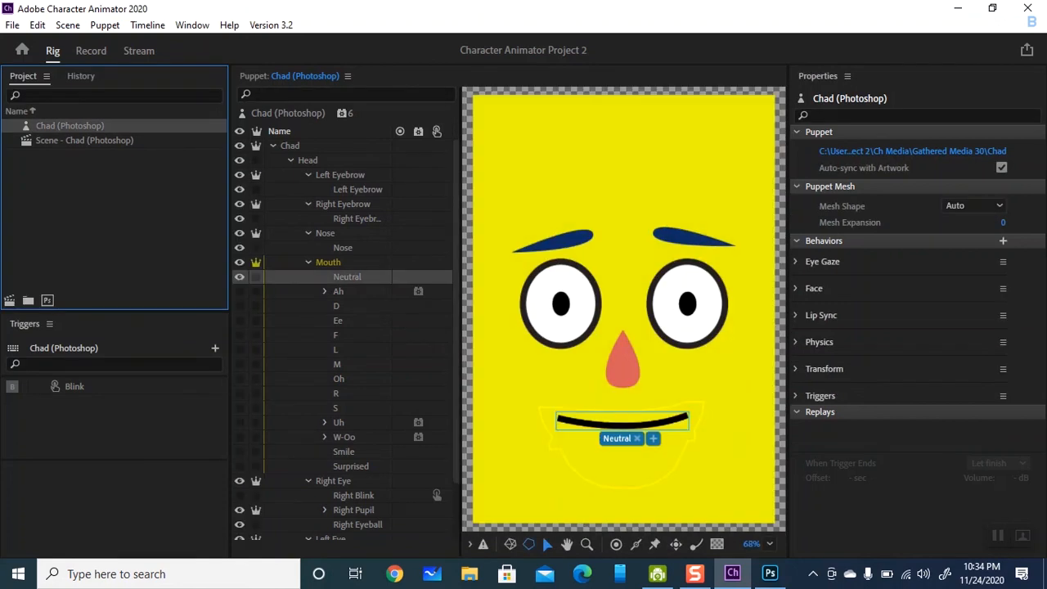
left_click(91, 51)
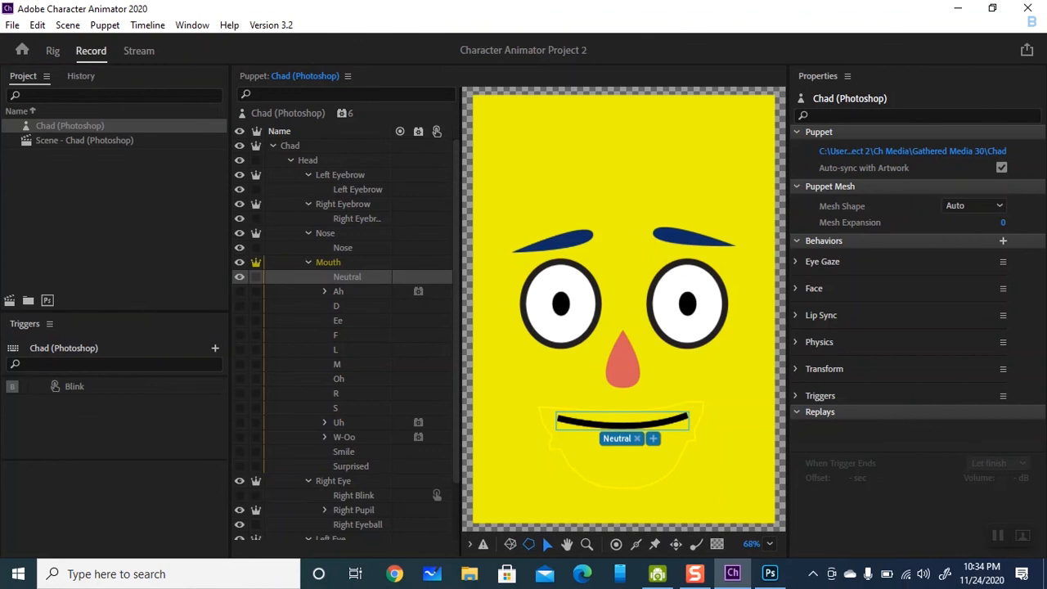